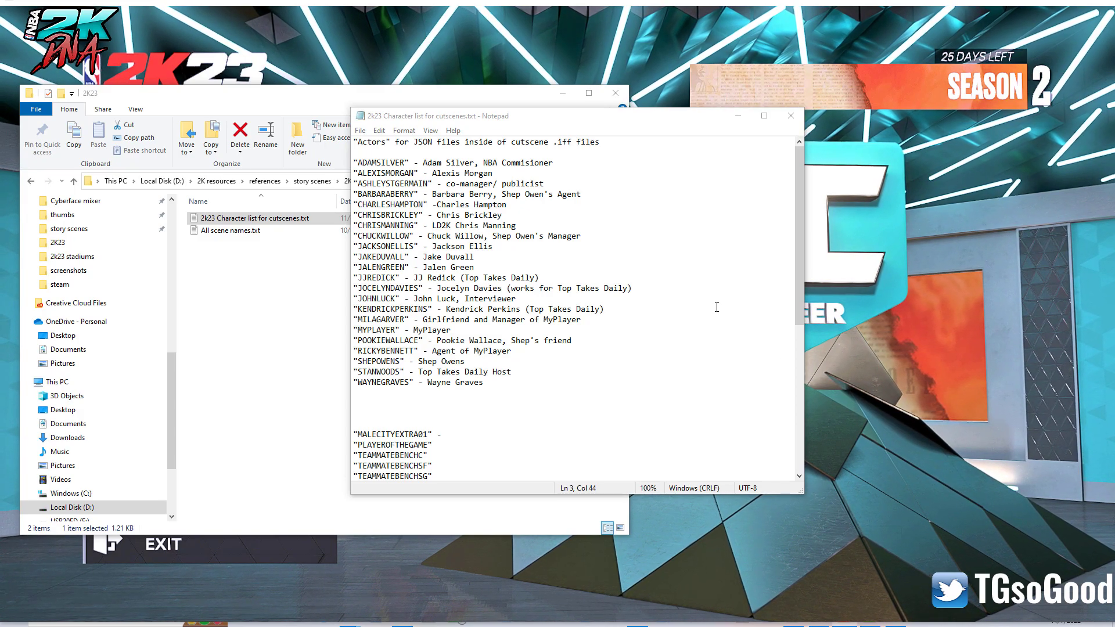
- Minimize File Explorer, then move down the NBA 2K23 main menu to FEATURES and open it
click(562, 93)
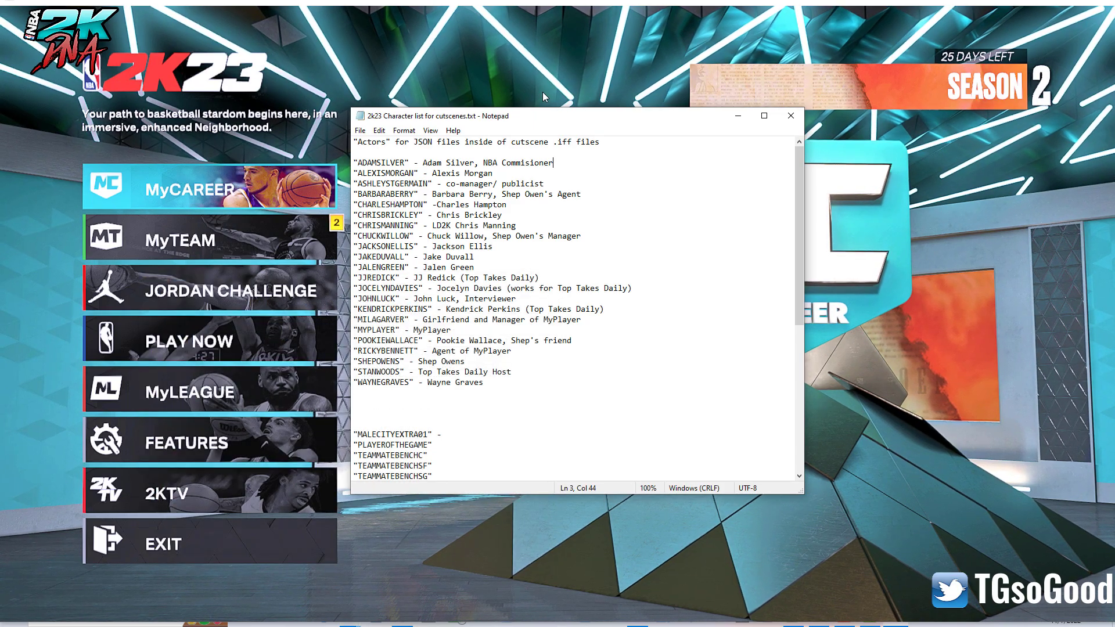
key(Down)
key(Down)
key(Down)
key(Down)
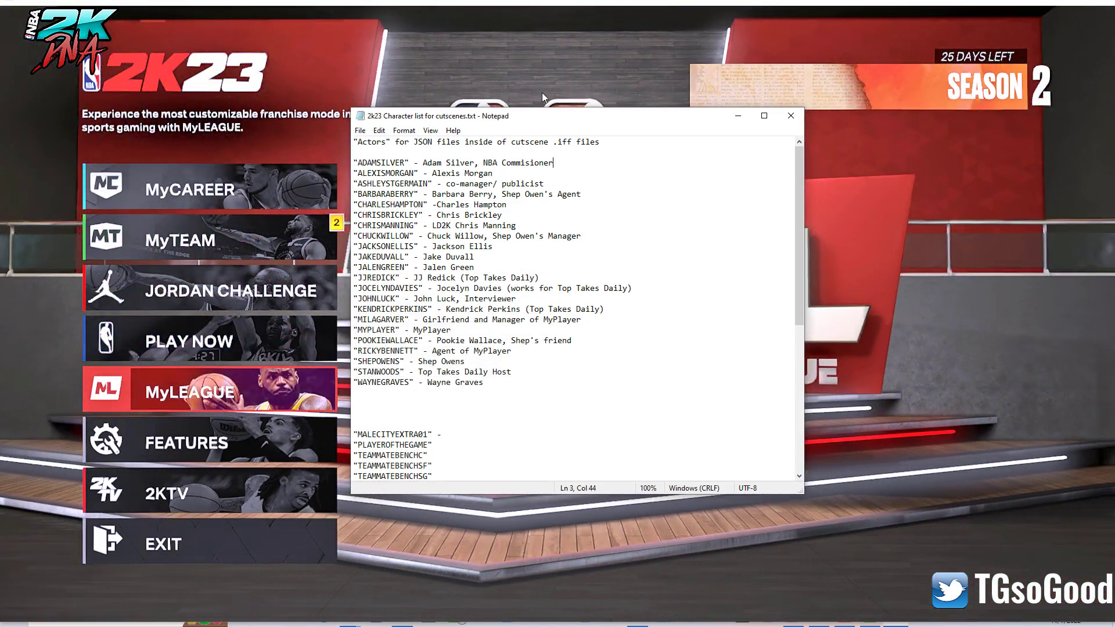
key(Down)
key(Return)
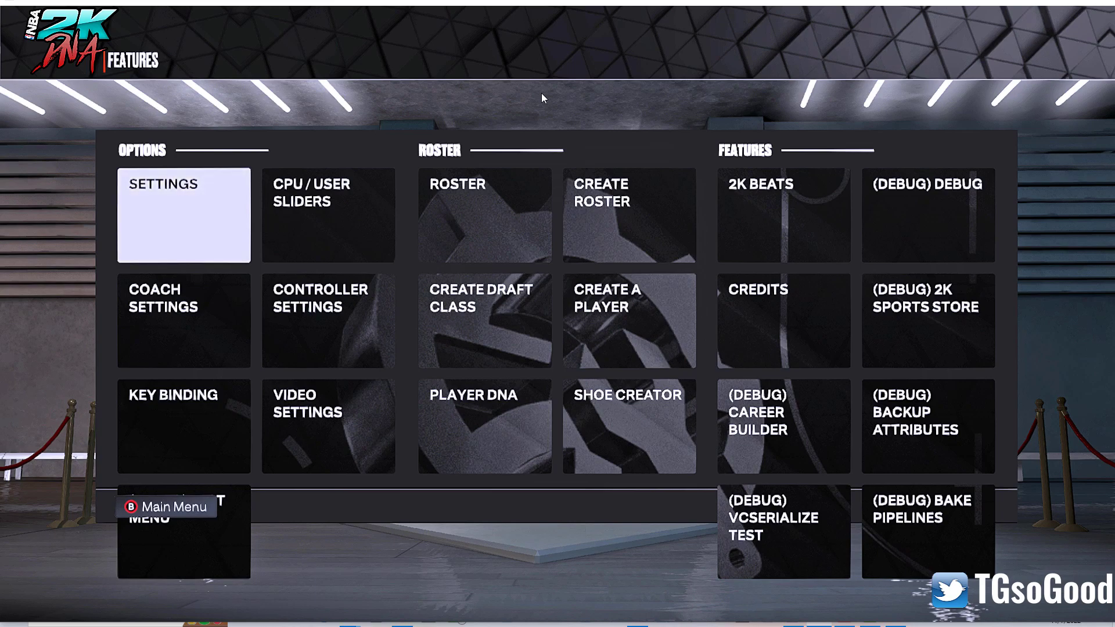
- Open the (DEBUG) DEBUG scene picker, jump to AMB_CEL_ASG_MVP, and switch to Notepad++
key(Down)
key(Right)
key(Right)
key(Right)
key(Right)
key(Up)
key(Right)
key(Return)
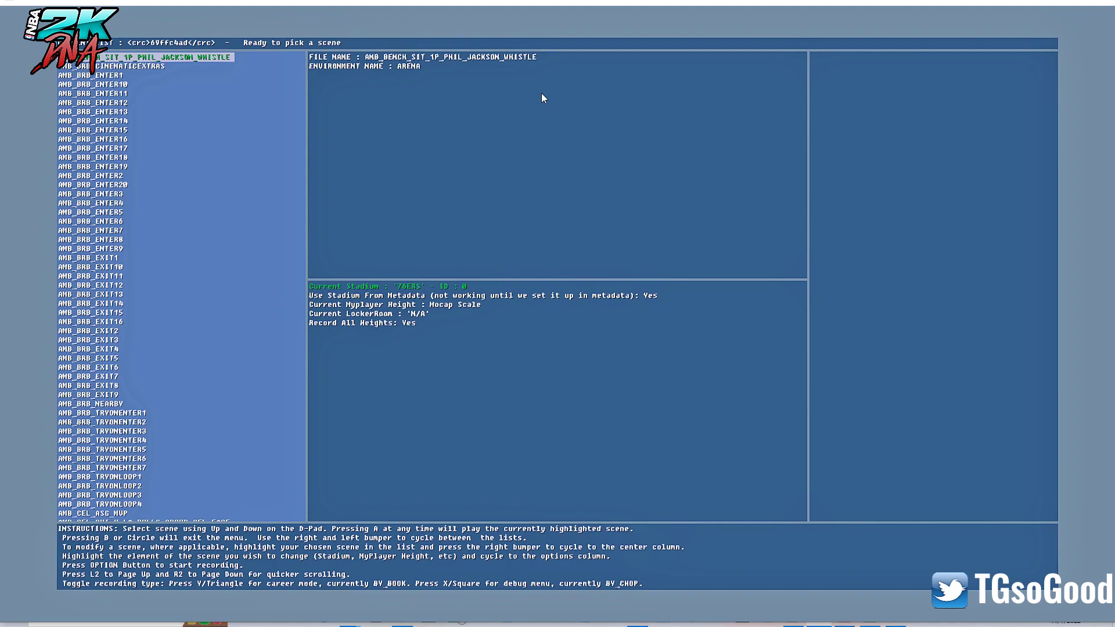
key(Page_Down)
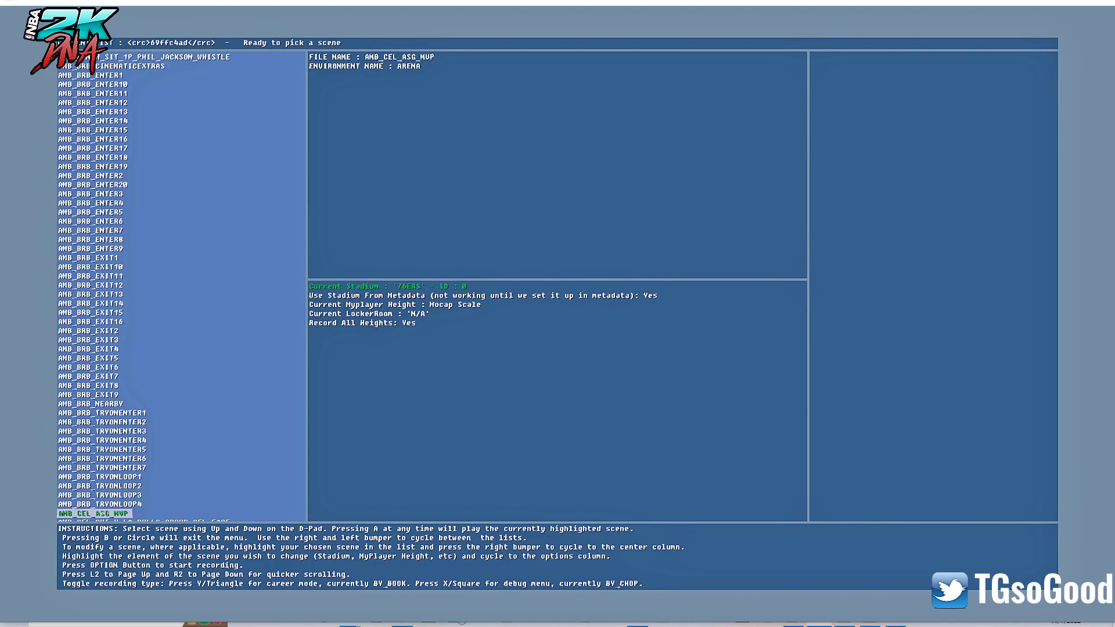
key(alt+Tab)
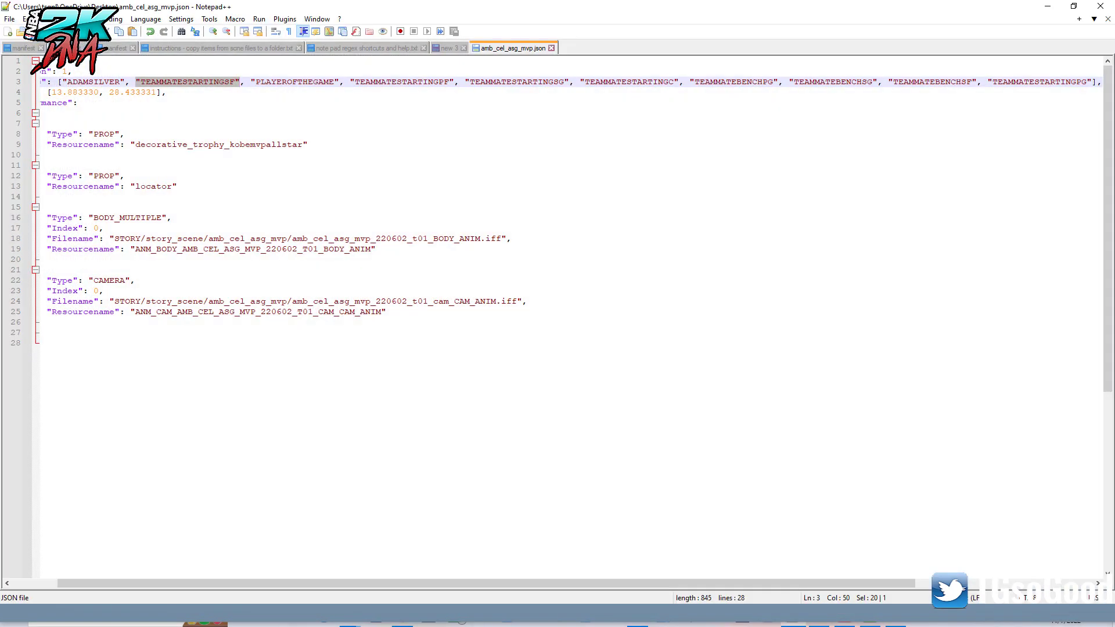
- Check the ADAMSILVER actor name and its description in the character list, then return to the game
key(alt+Tab)
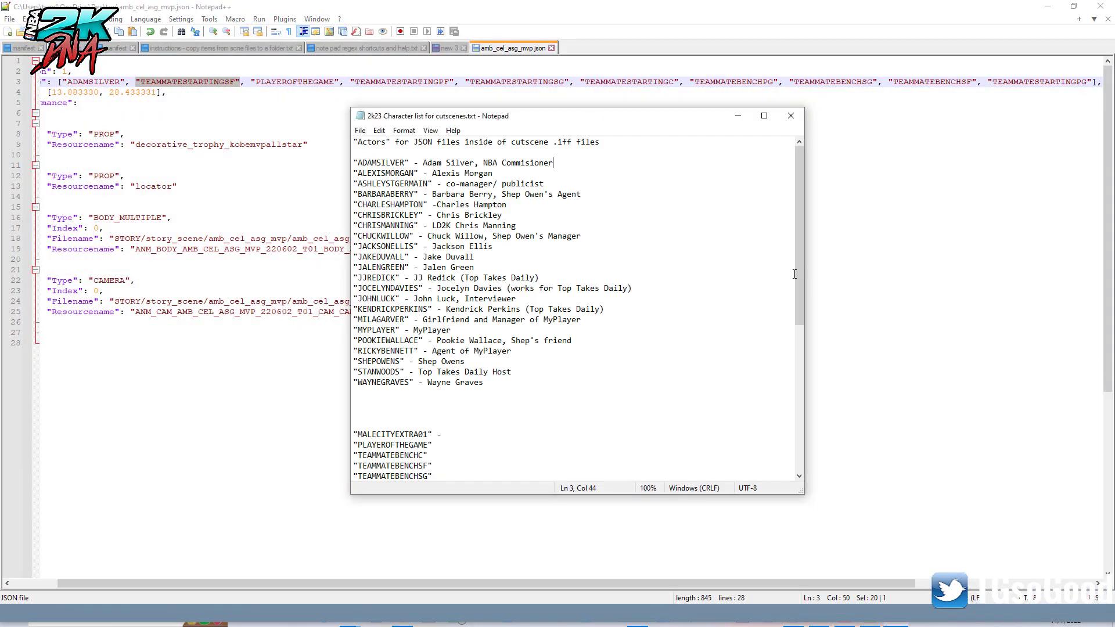
drag(358, 167, 434, 184)
click(399, 196)
drag(441, 163, 554, 164)
click(521, 196)
key(alt+Tab)
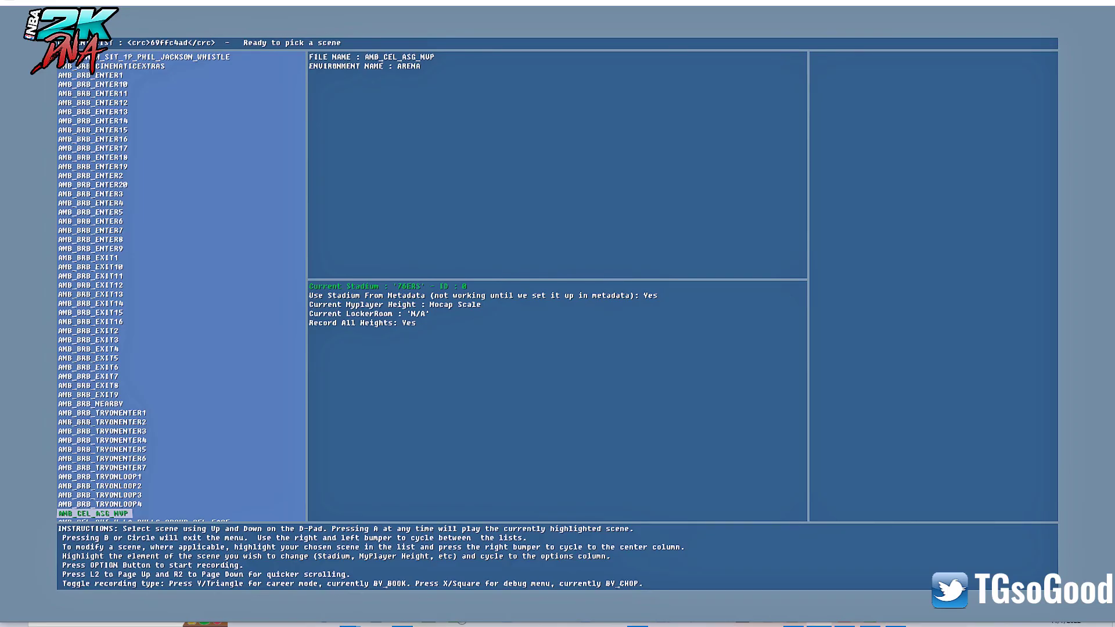
key(Return)
- Change the line-3 actor from ADAMSILVER to DAVIDSTERN, save the JSON, and minimize the editors
click(1048, 4)
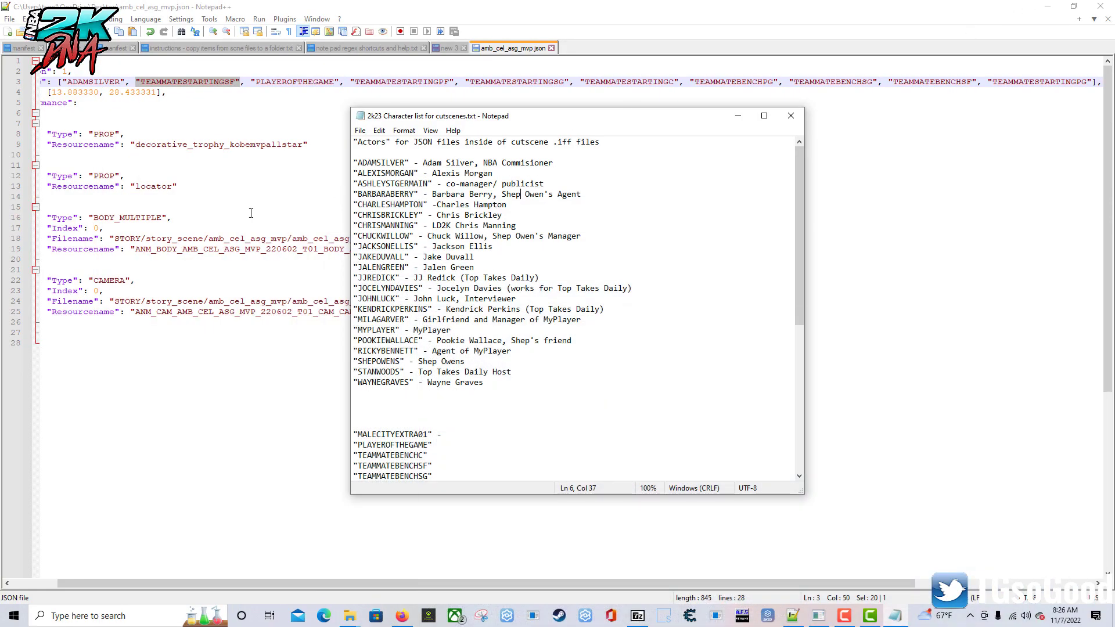
double_click(88, 82)
text(DAVIDSTERN)
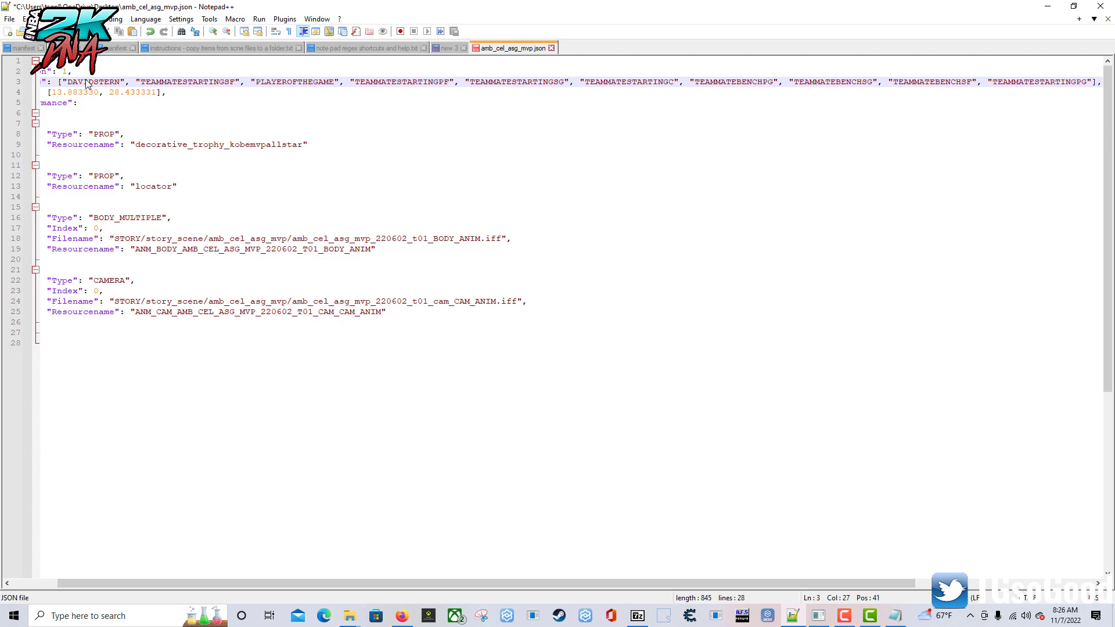
click(33, 31)
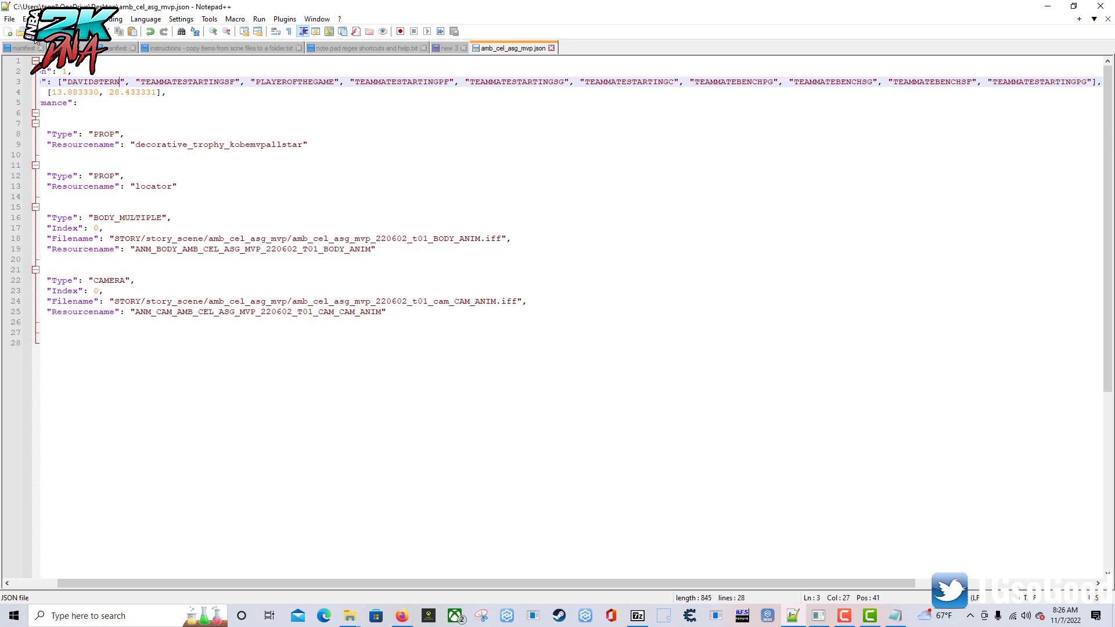
click(1054, 12)
click(1048, 8)
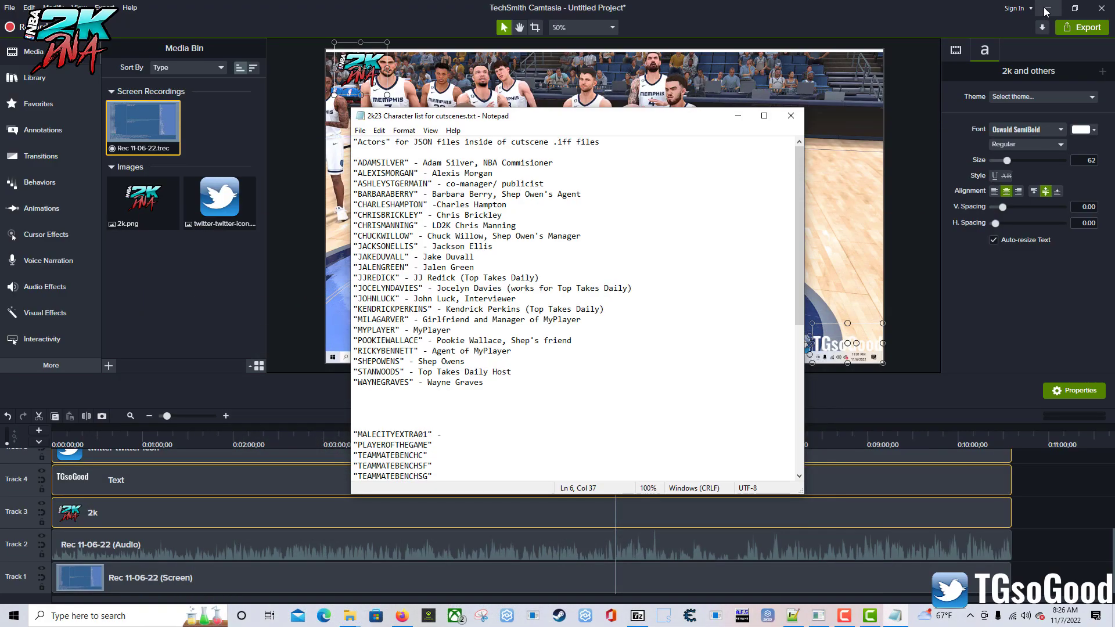
- Minimize Camtasia, the character list and Notepad++, then restore 7-Zip showing AMB_CEL_ASG_MVP.iff
click(1047, 9)
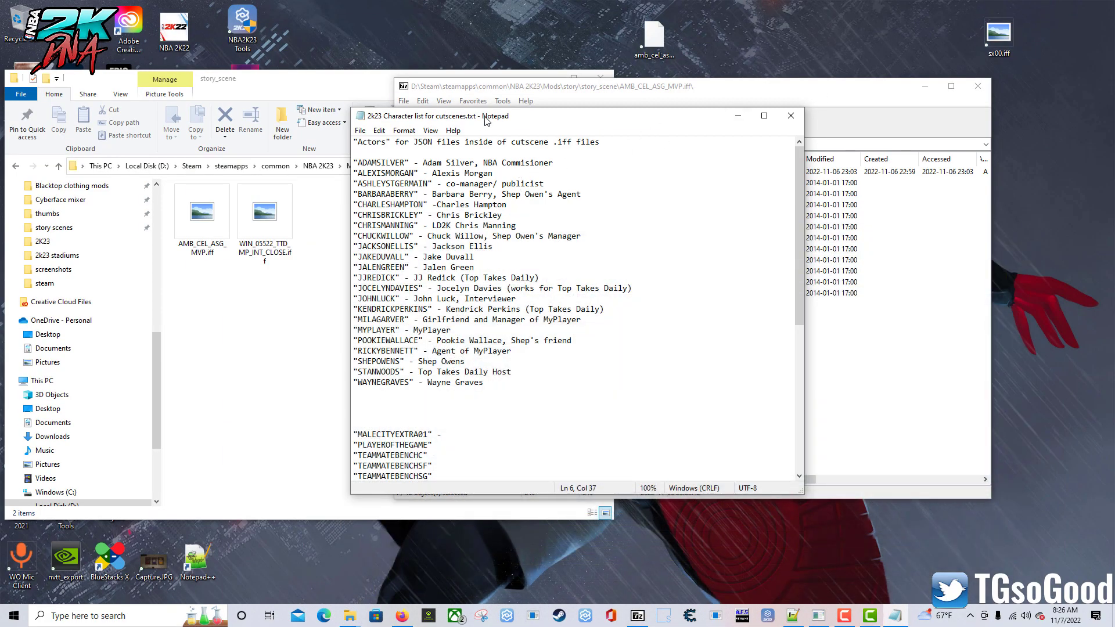
drag(505, 117, 547, 30)
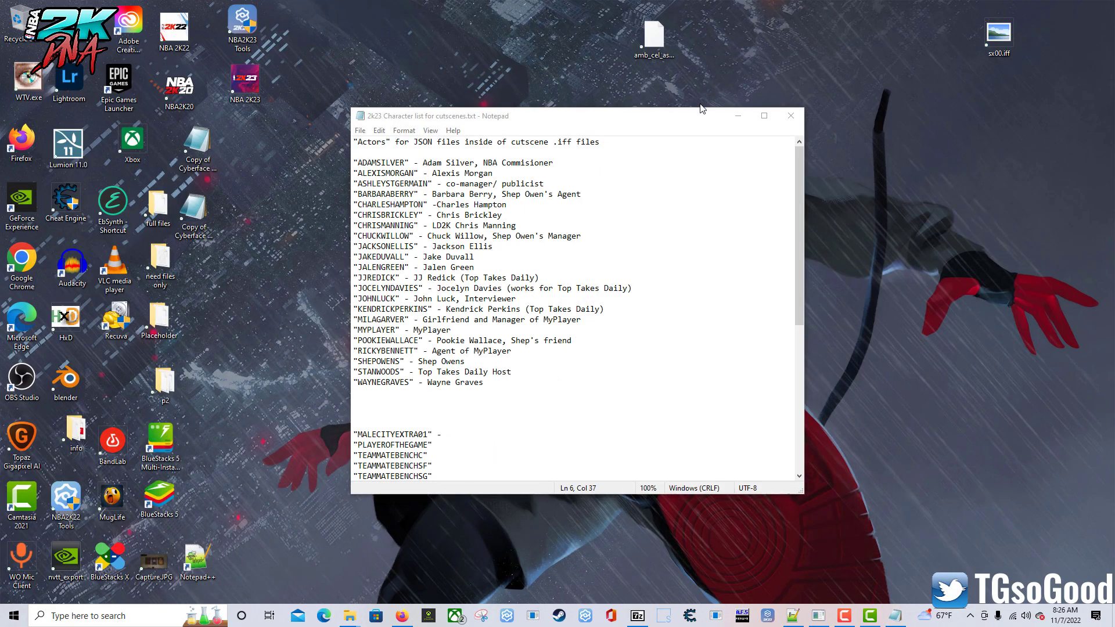
click(738, 114)
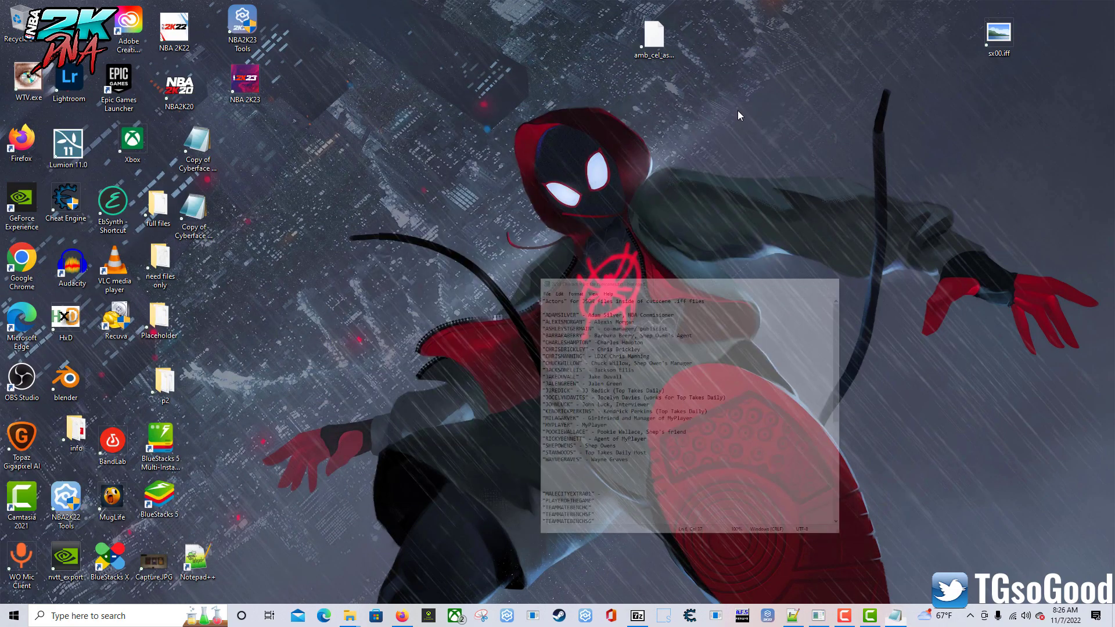
click(656, 40)
click(793, 615)
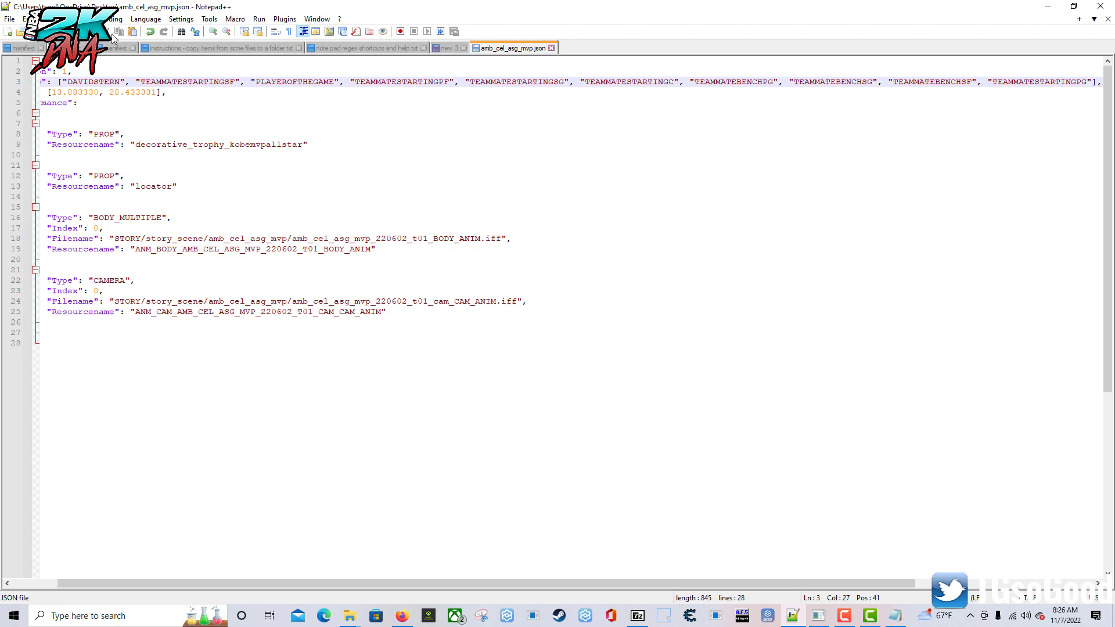
click(1048, 6)
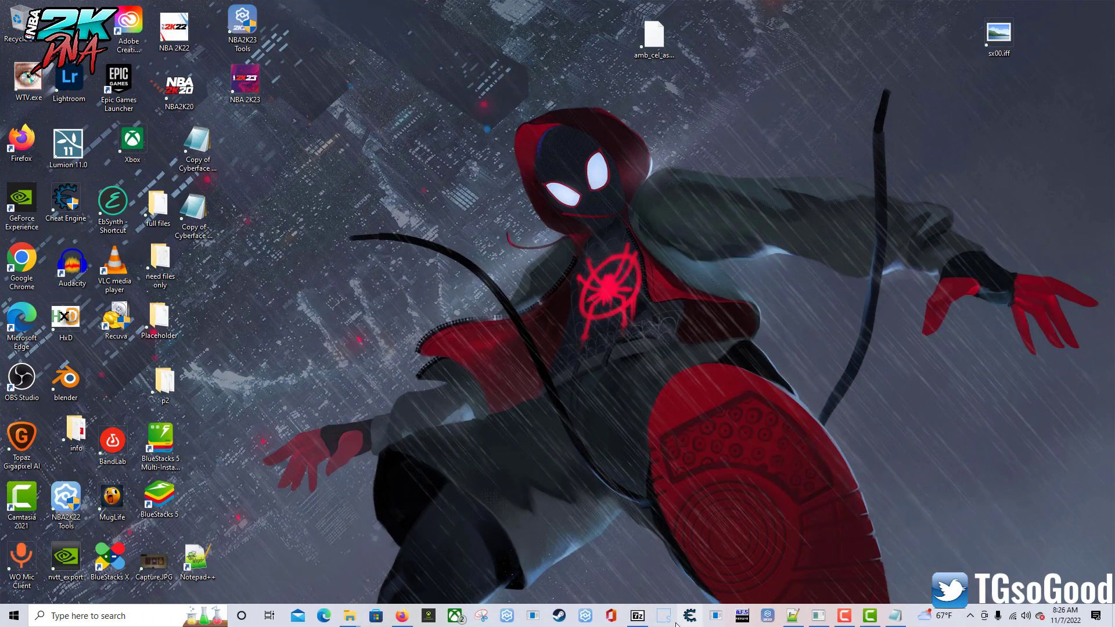
click(636, 619)
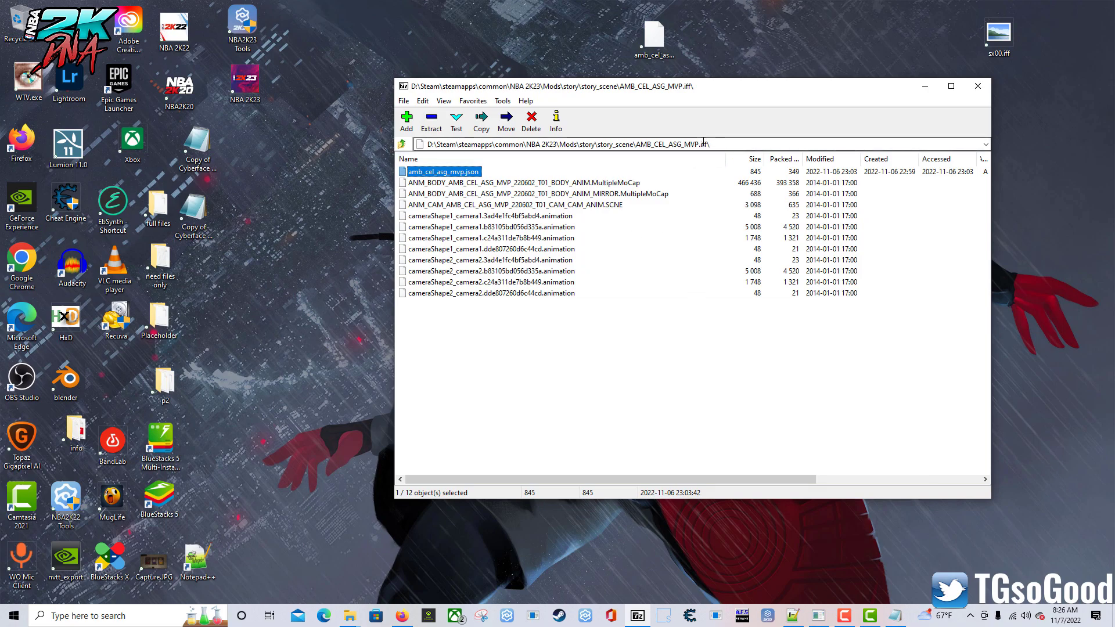
- Copy the edited amb_cel_asg_mvp.json from the desktop into the AMB_CEL_ASG_MVP.iff archive
drag(653, 36, 567, 273)
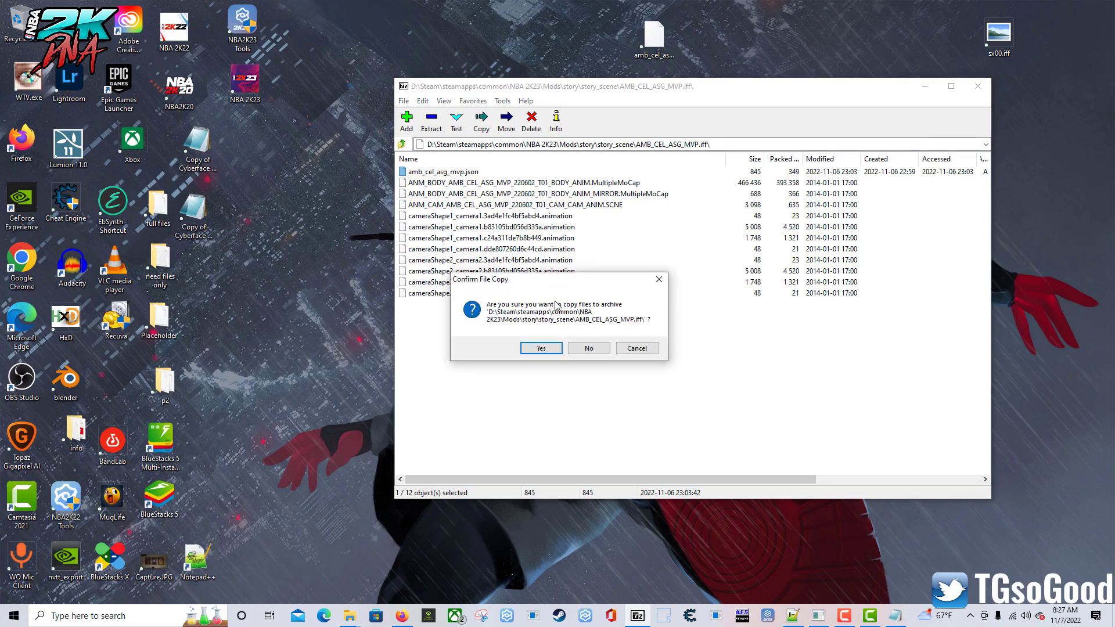
click(552, 350)
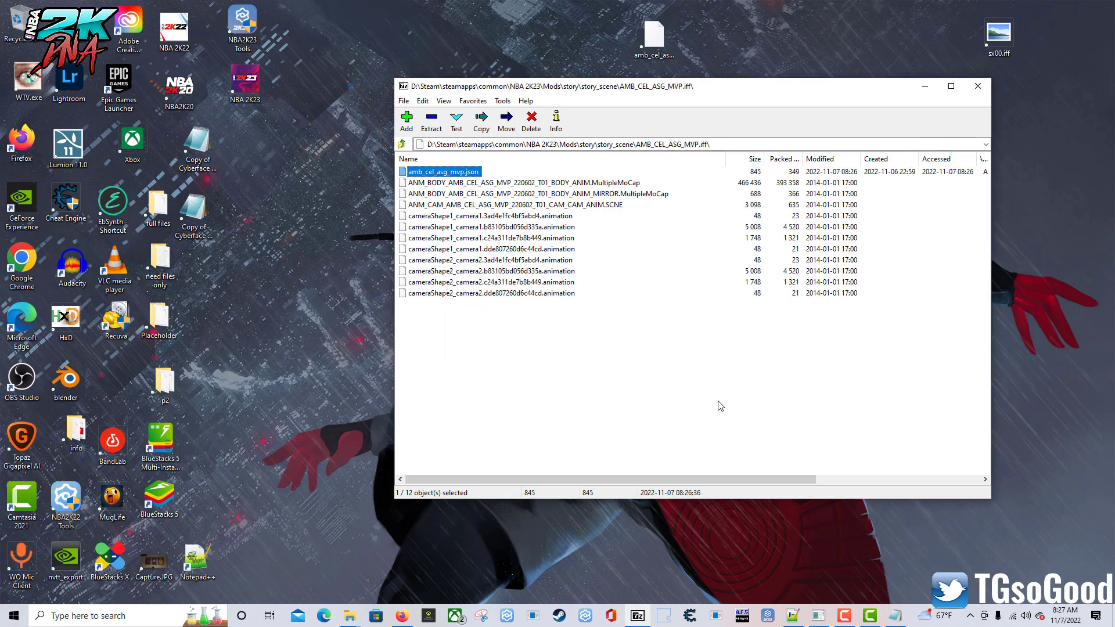
mouse_move(808, 621)
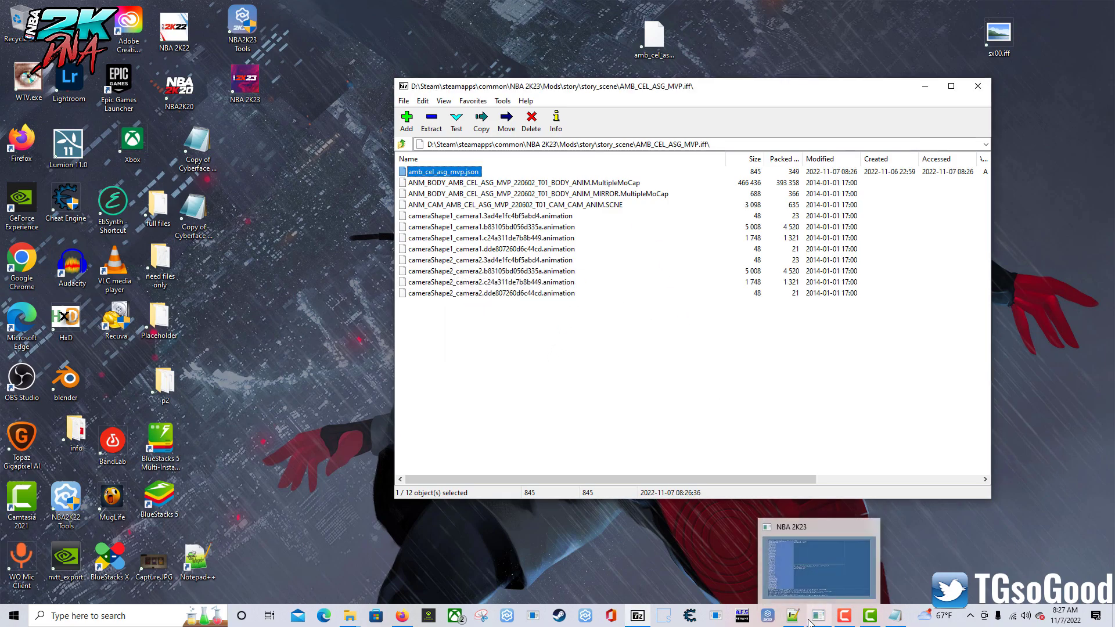
- Play the AMB_CEL_ASG_MVP cutscene with DAVIDSTERN, then bring up the character list
click(813, 526)
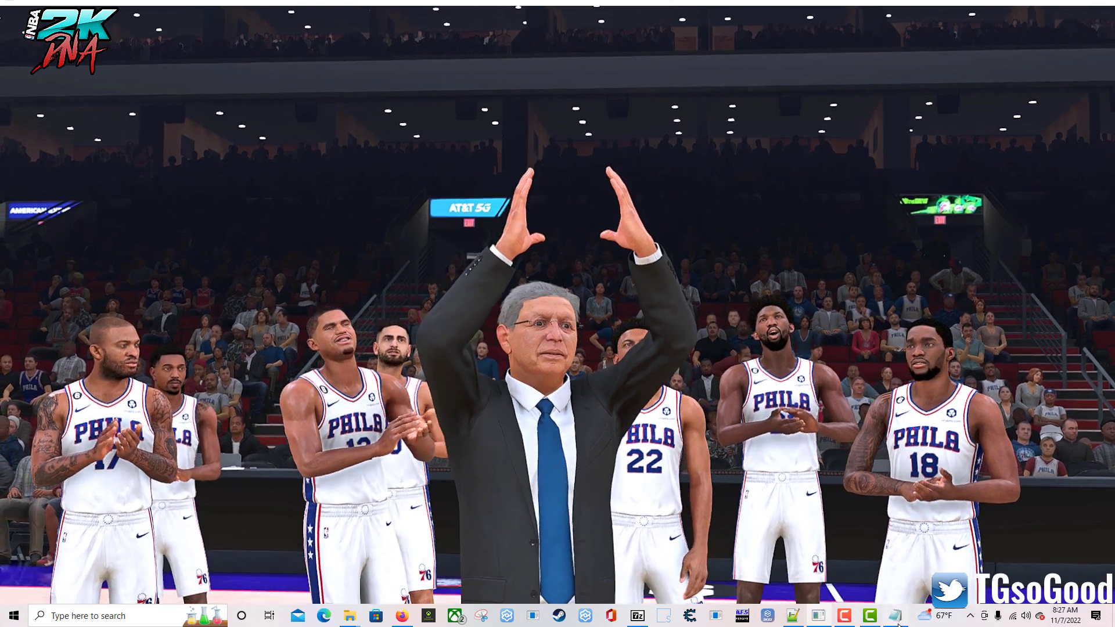
click(899, 613)
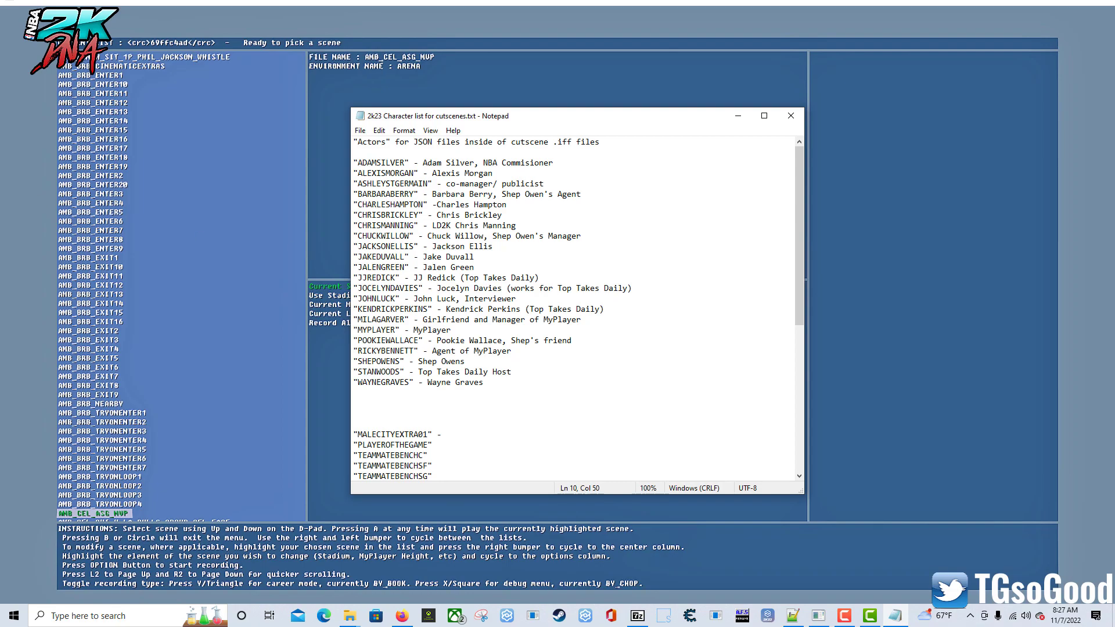
- Add '"DAVIDSTERN" - David Stern, Prior NBA Commissioner' after CHUCKWILLOW, save, and select the agent's actor id
key(Return)
text("DA)
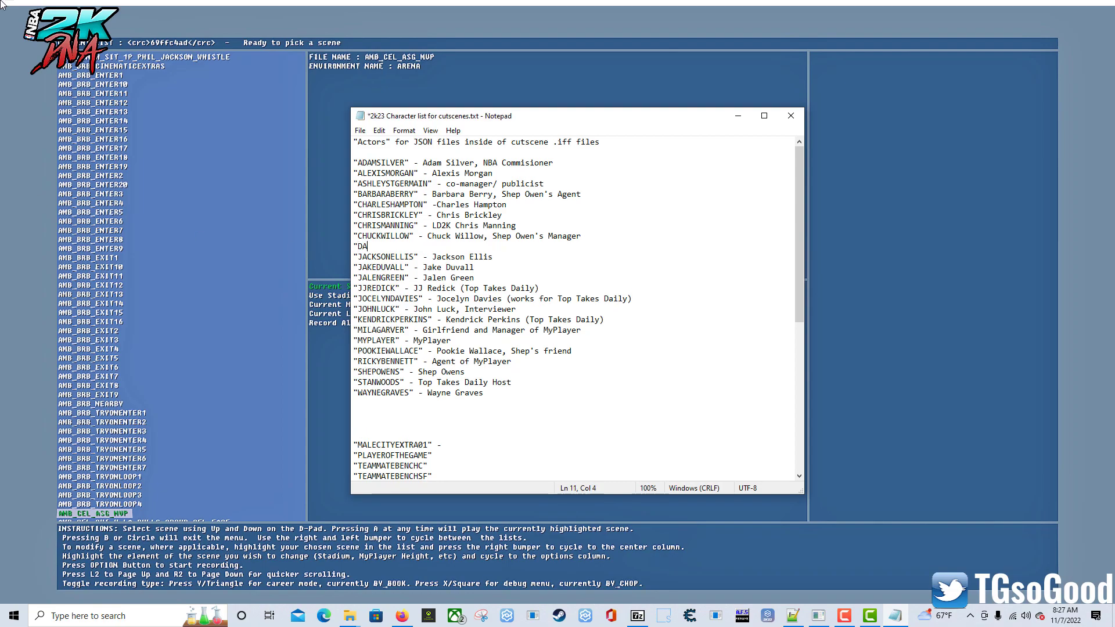
text(VIDSTERN" - David )
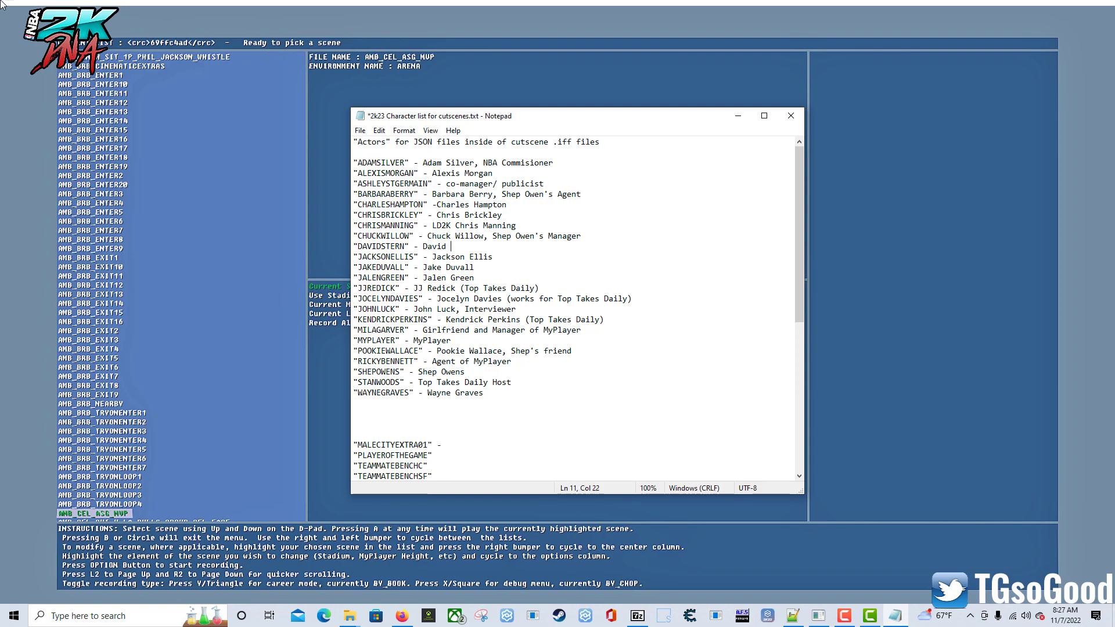
text(Stern, Prior NBA Commissioner)
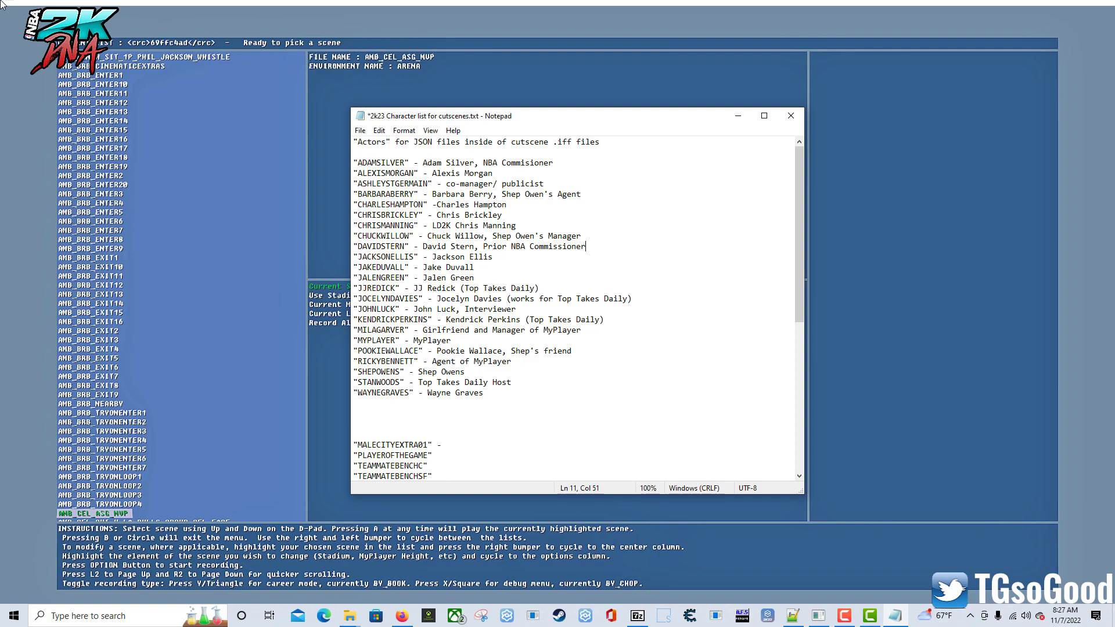
key(ctrl+s)
drag(420, 361, 353, 361)
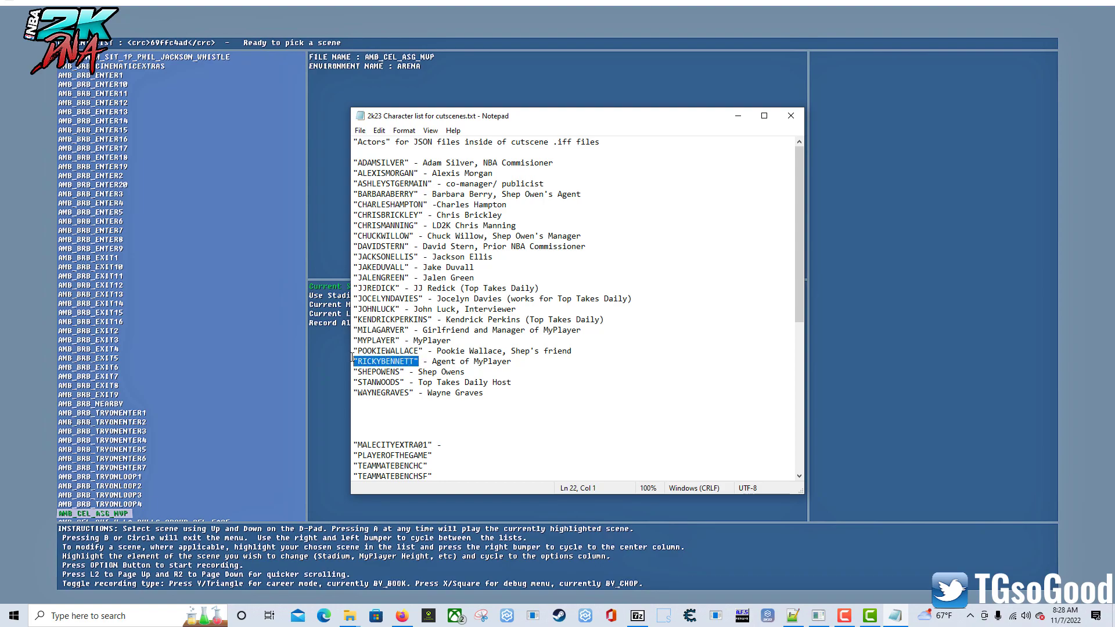
- Replace PLAYEROFTHEGAME on line 3 of amb_cel_asg_mvp.json with the pasted RICKYBENNETT agent id
click(793, 615)
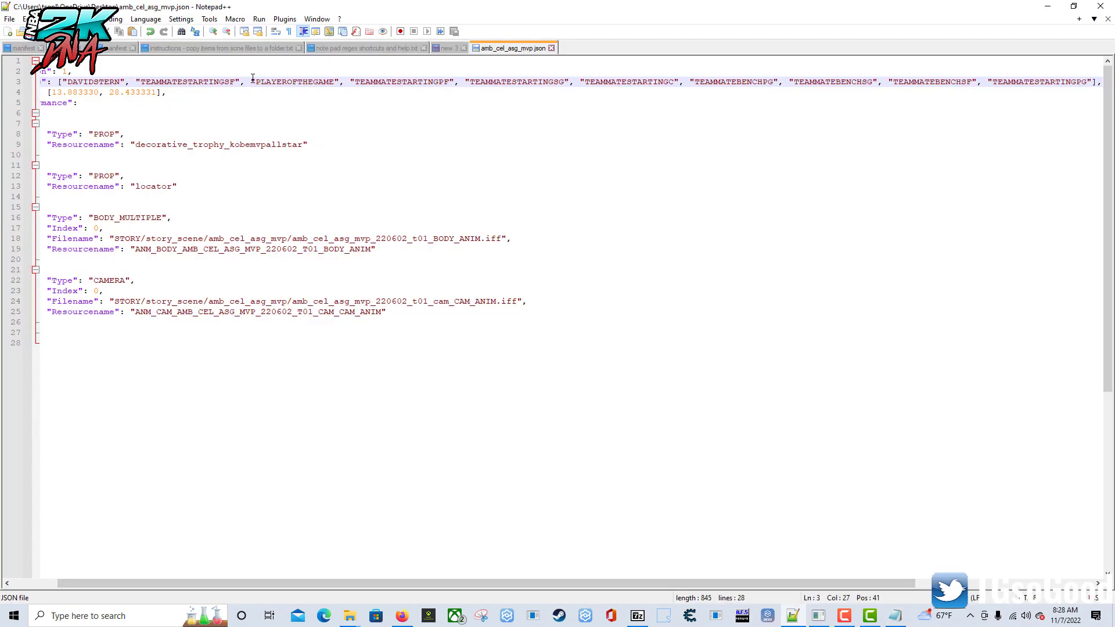
drag(251, 82, 339, 80)
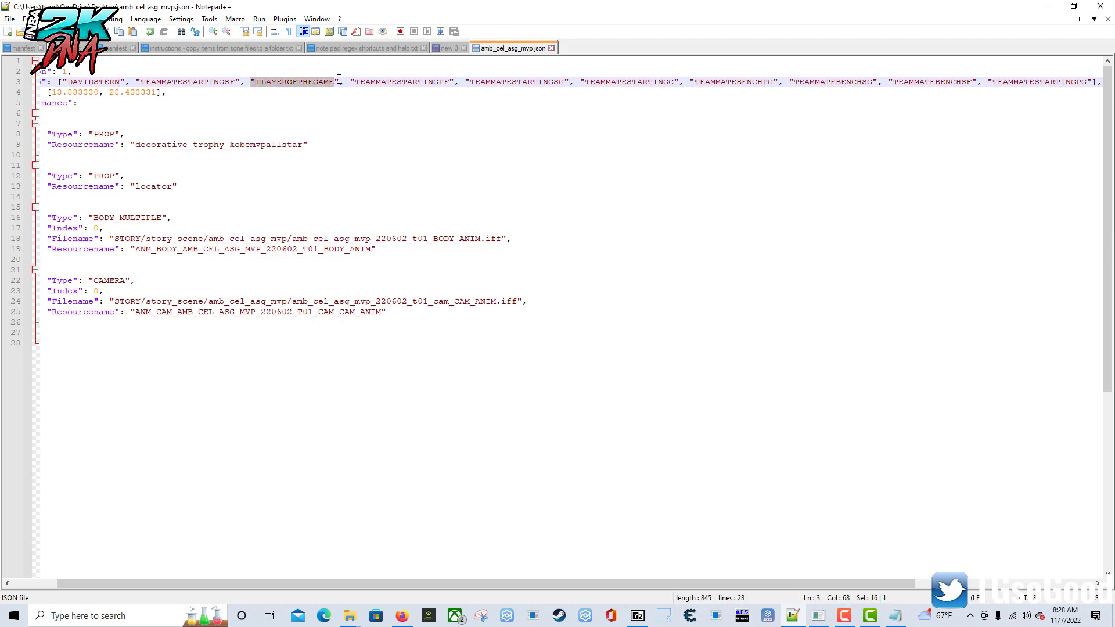
key(ctrl+v)
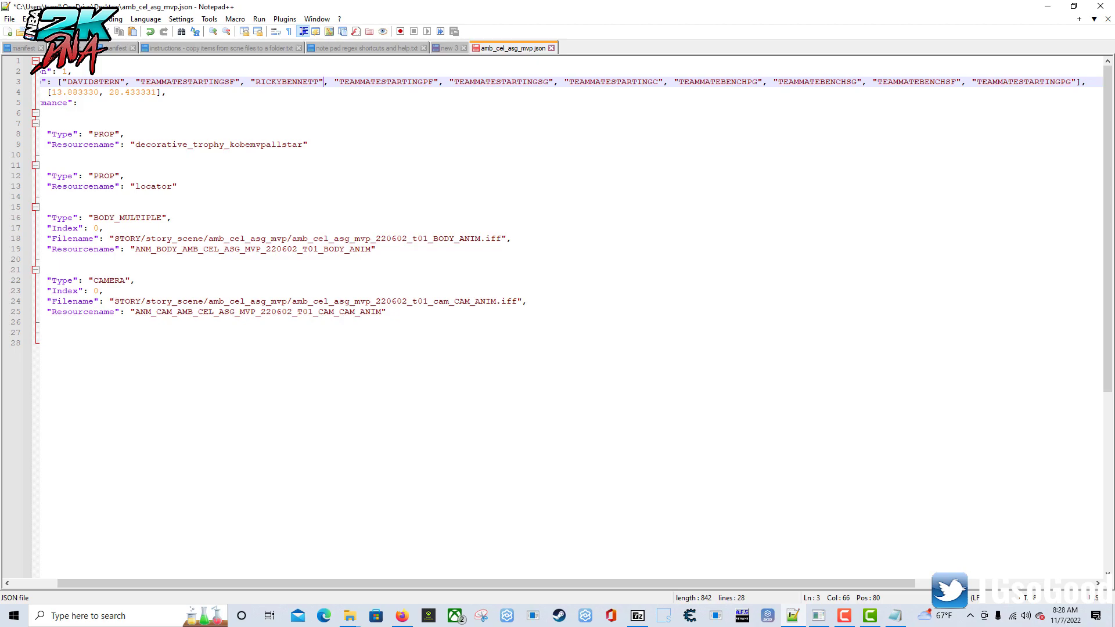
- Hide Notepad++ and the game, then move the 7-Zip archive window up and left
click(1047, 5)
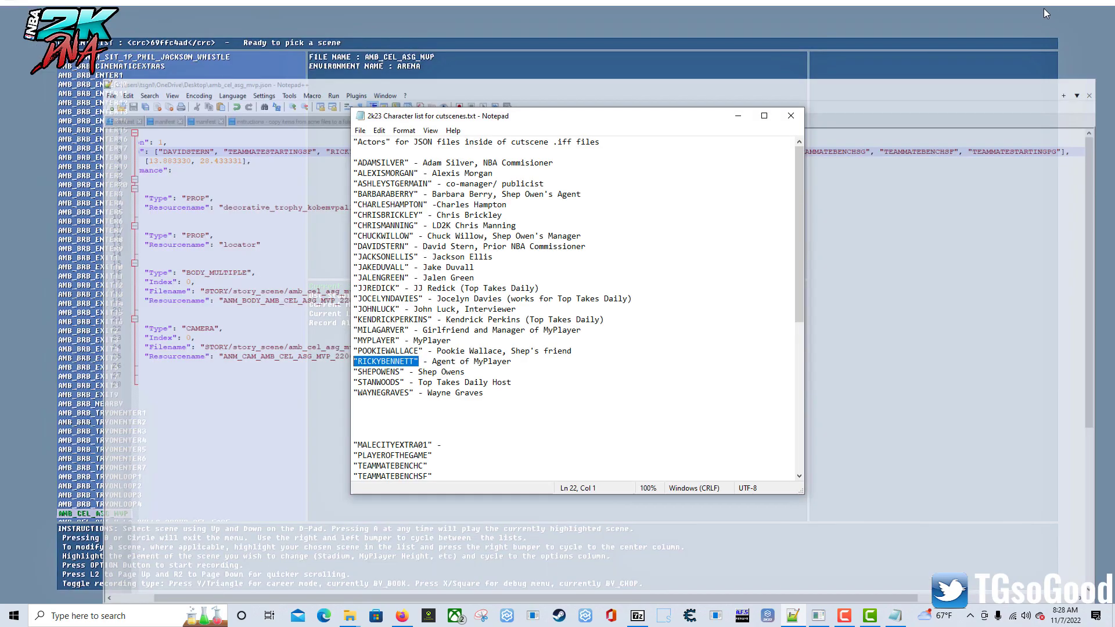
click(1044, 3)
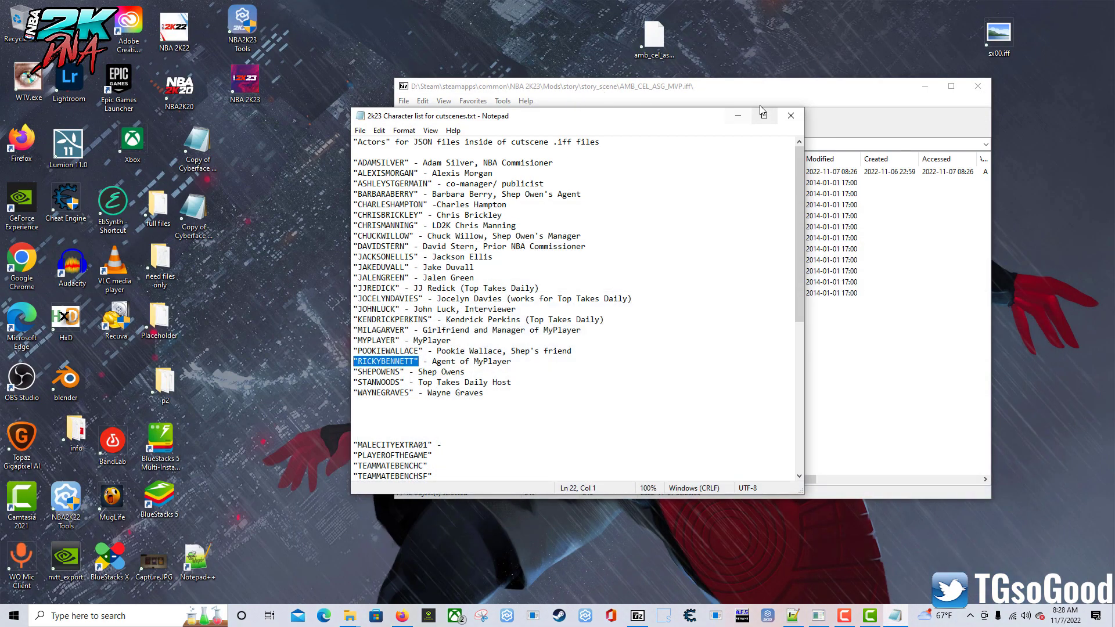
click(717, 91)
drag(715, 92, 584, 92)
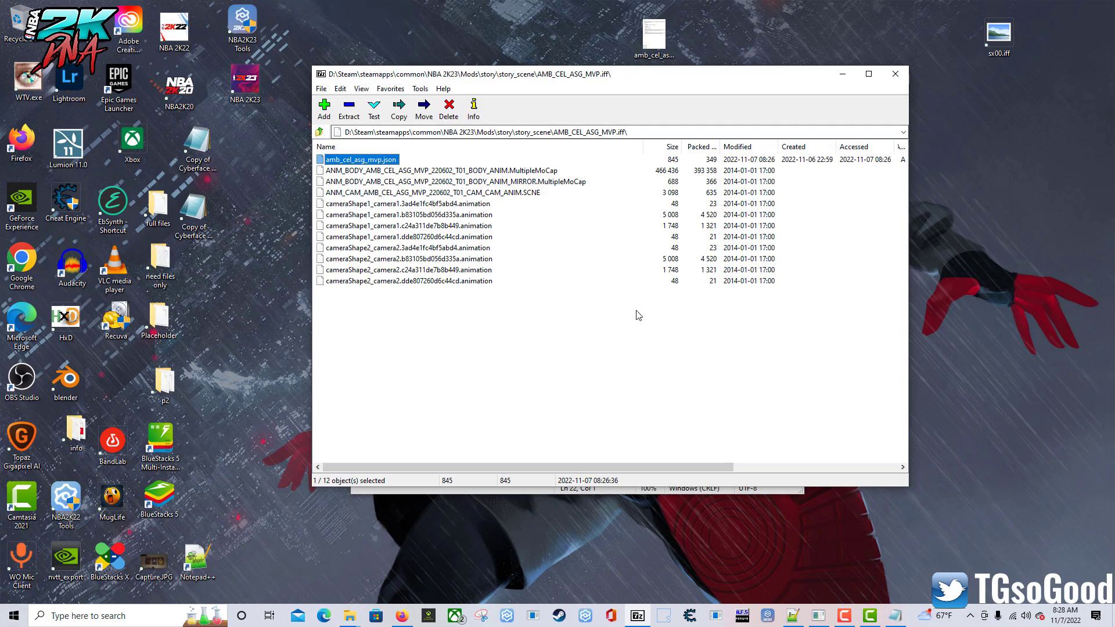
- Copy the re-edited amb_cel_asg_mvp.json into AMB_CEL_ASG_MVP.iff, confirm with Yes, and return to the game
click(657, 40)
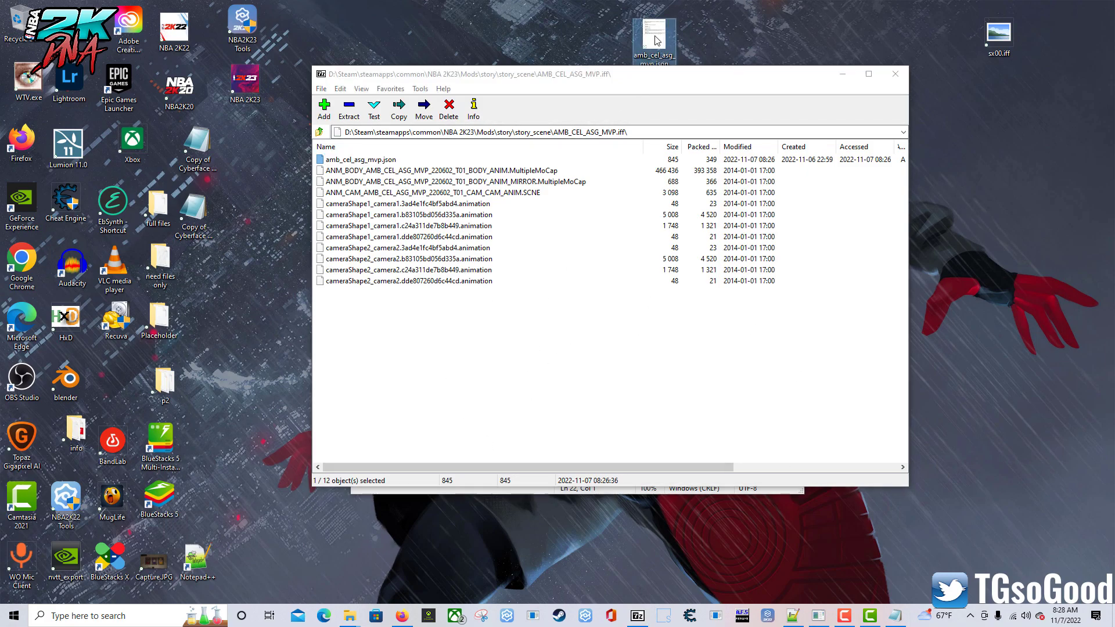
drag(661, 37, 574, 120)
drag(568, 252, 551, 247)
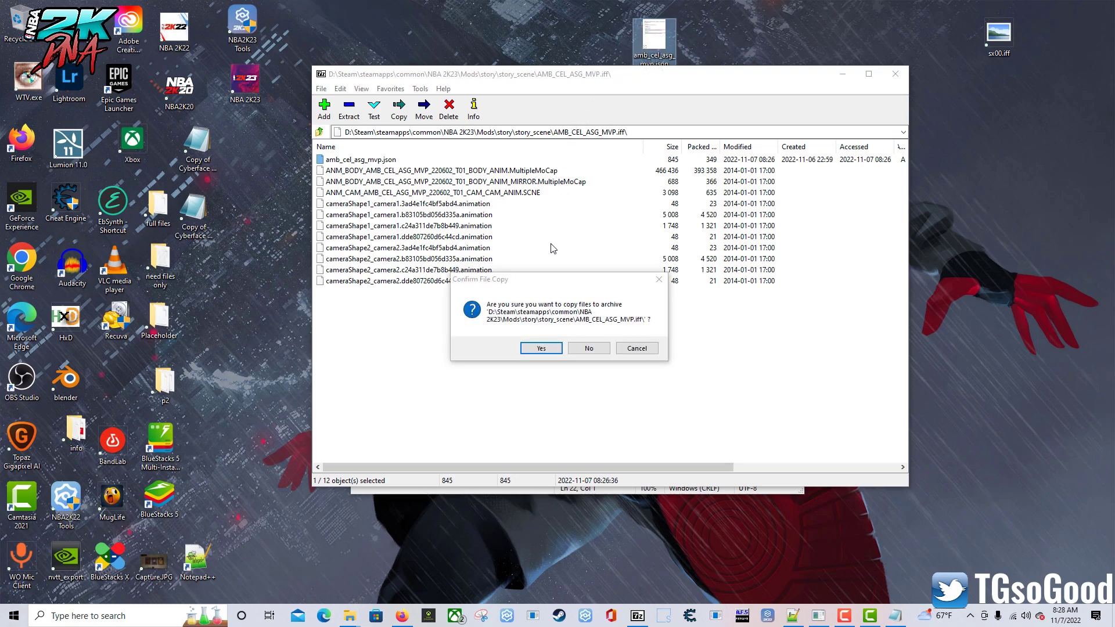
click(542, 348)
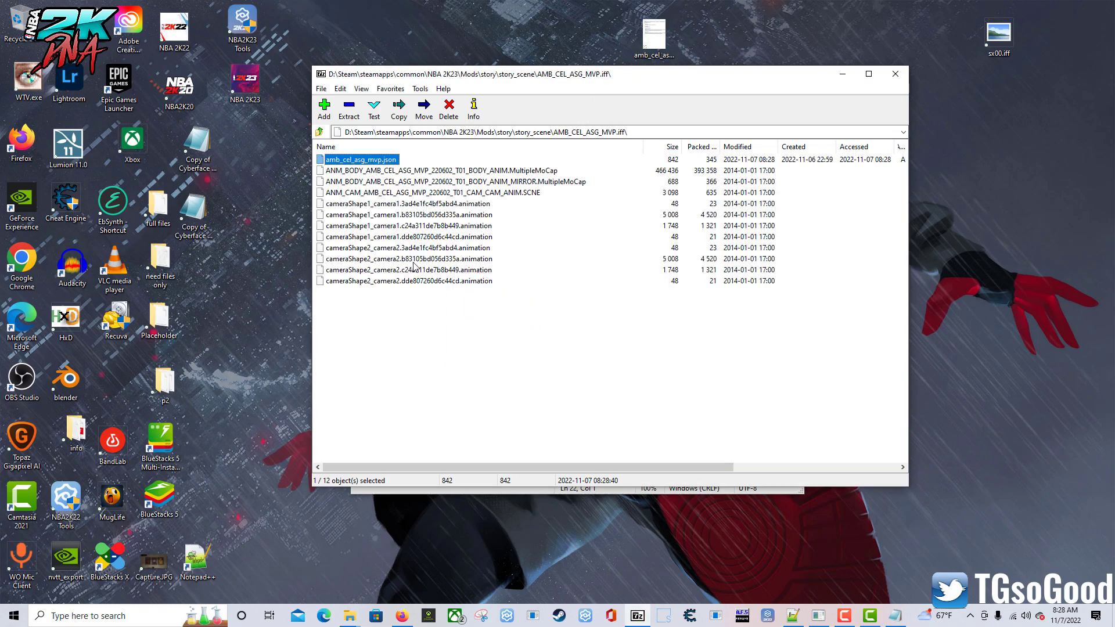
click(824, 620)
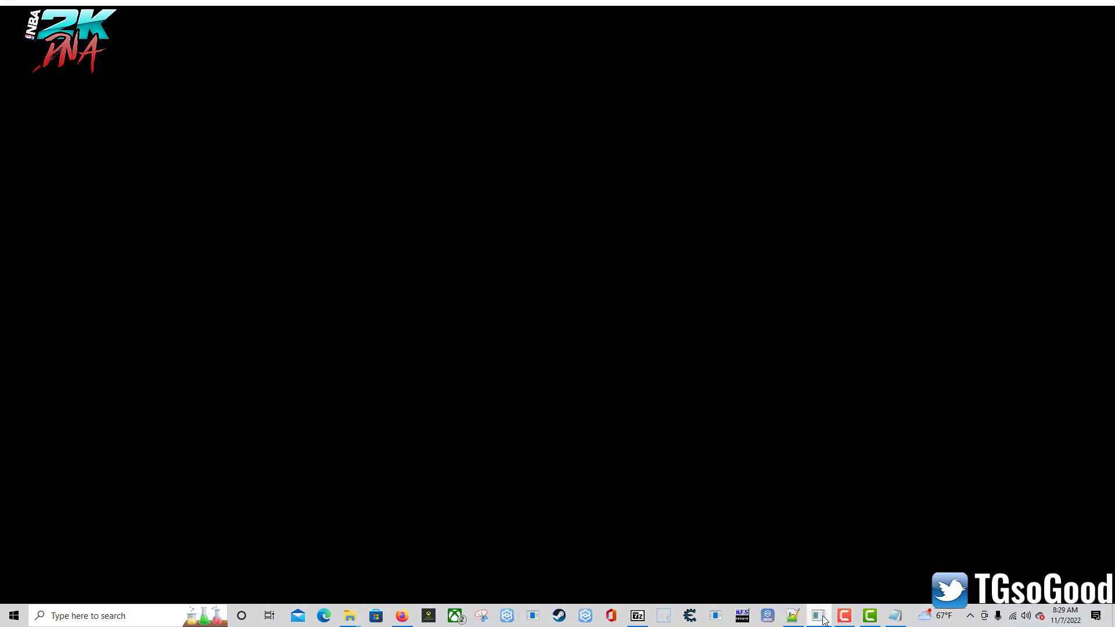
- Switch to NBA 2K23 and replay the edited AMB_CEL_ASG_MVP cutscene with David Stern and Ricky Bennett
click(843, 618)
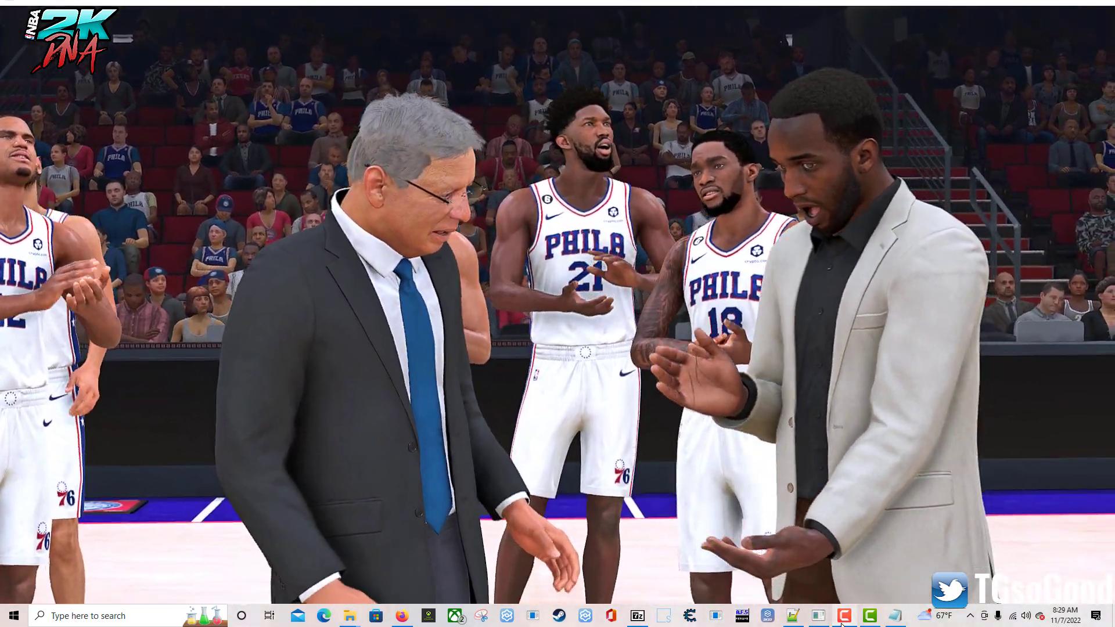